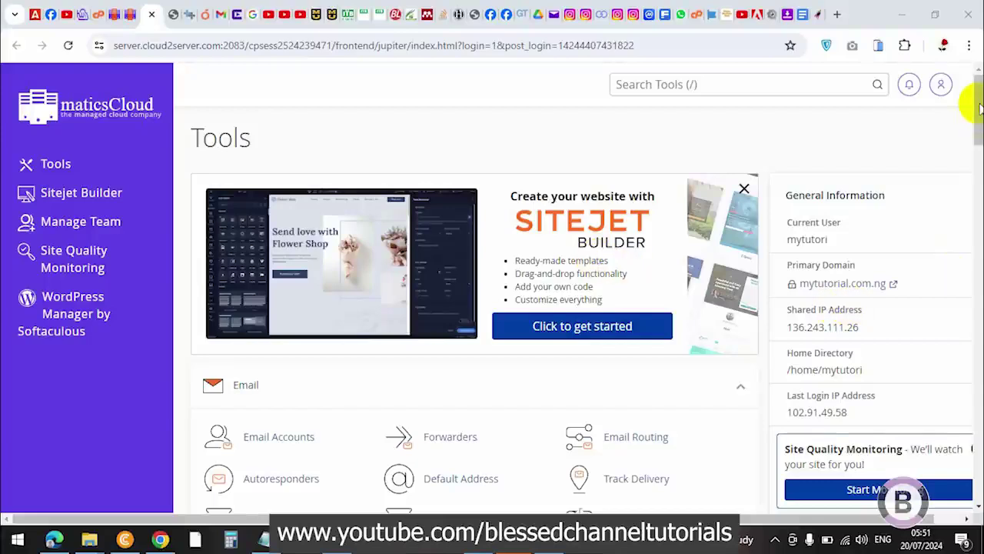
Open the File Manager from the cPanel file tools
drag(981, 108, 981, 189)
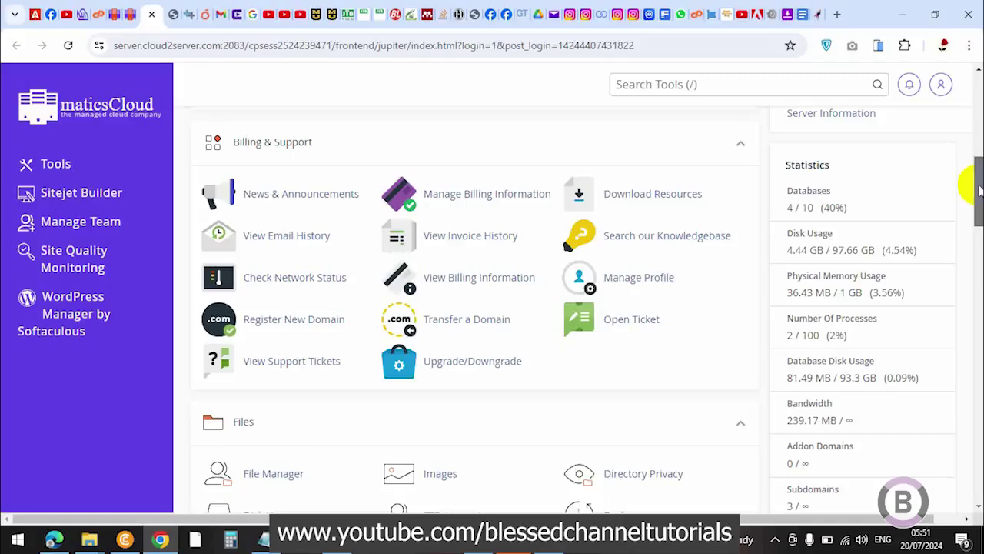
drag(978, 190, 975, 206)
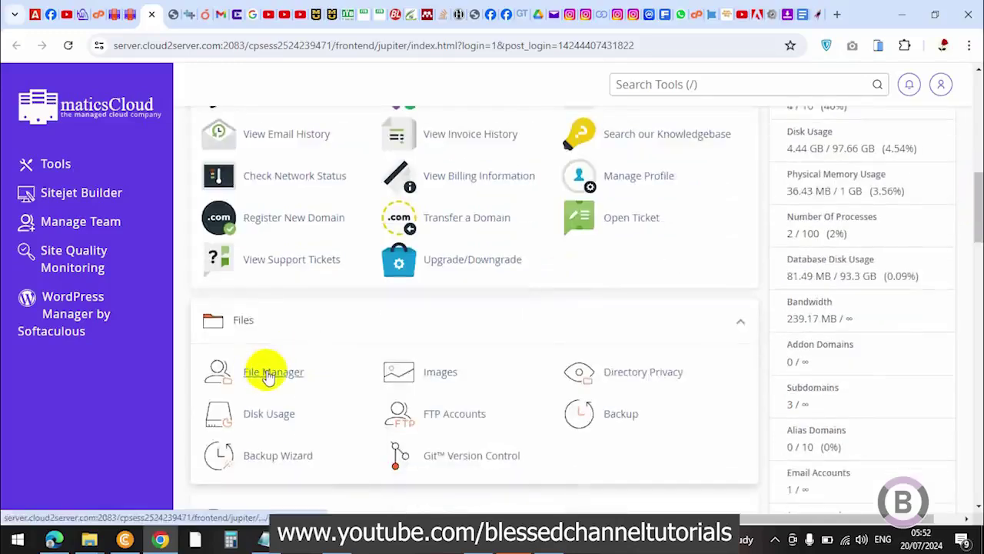
click(269, 373)
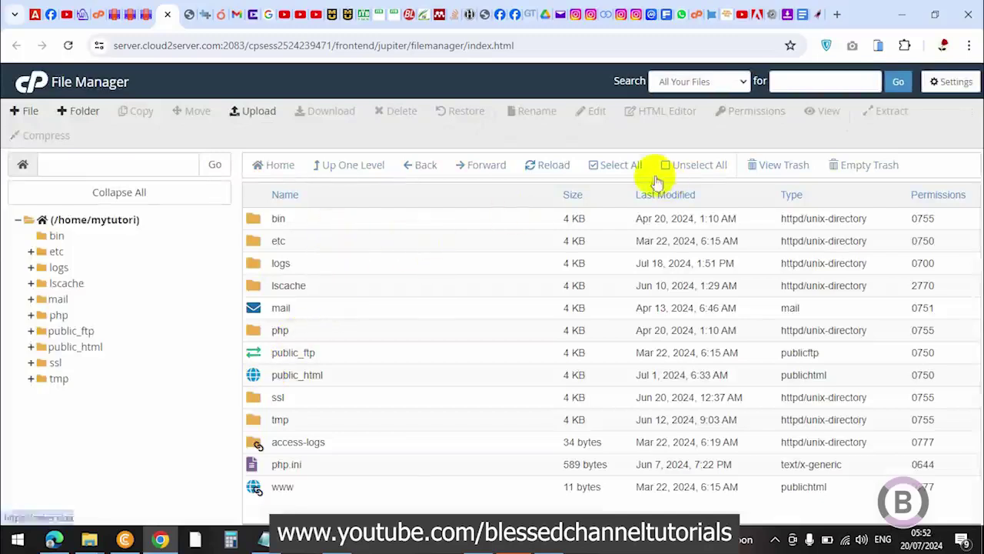
Move all files and folders in the home directory to the trash and reload the file listing
click(626, 166)
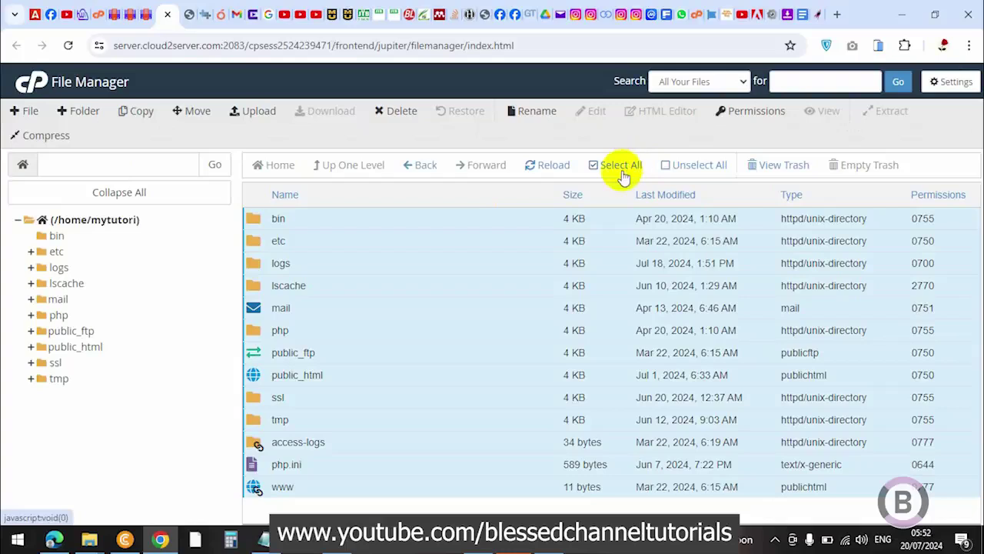
click(401, 112)
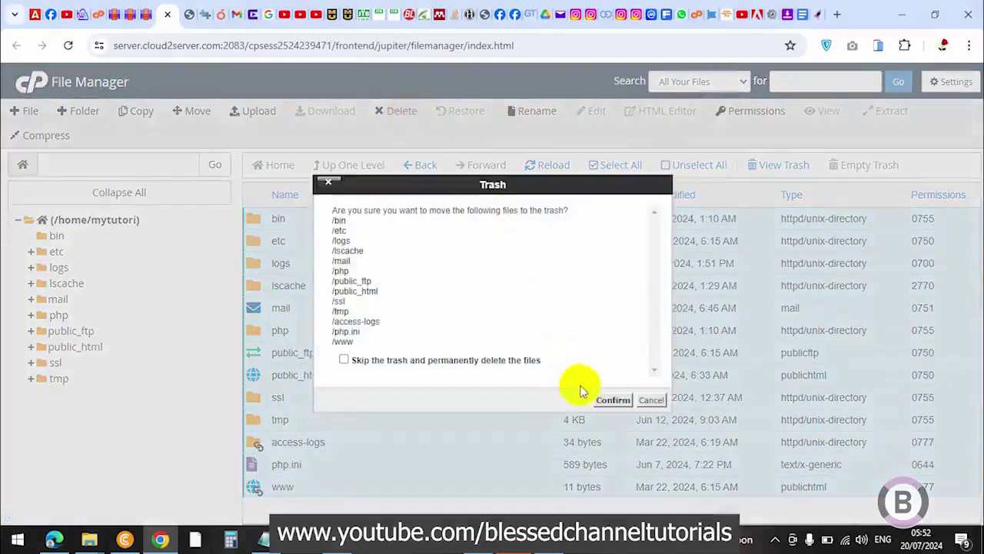
click(609, 400)
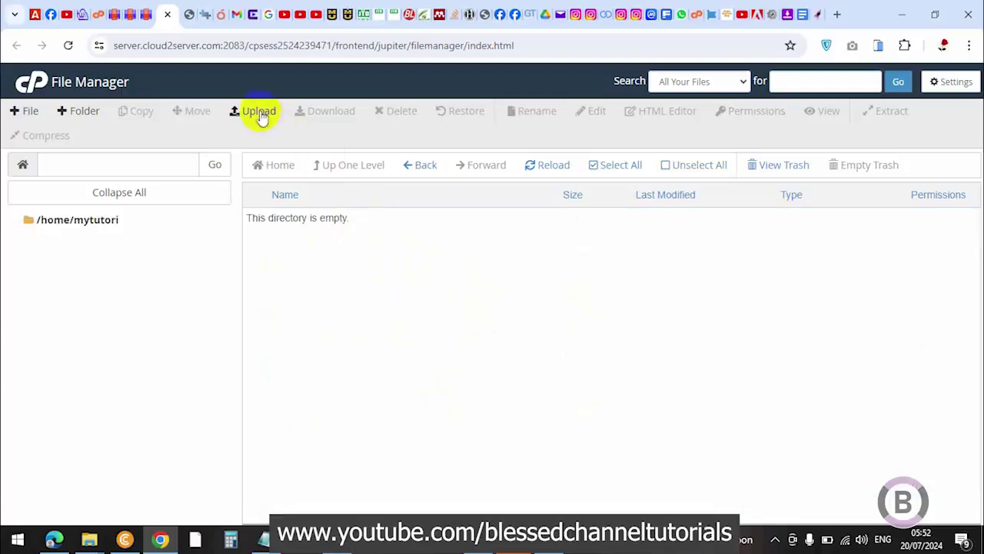
click(527, 171)
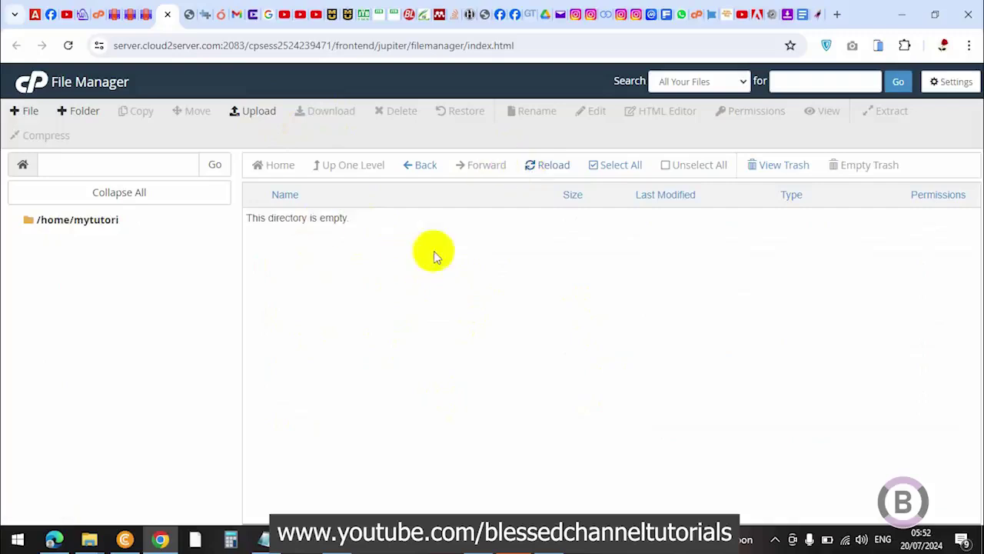
Upload cpanel.zip to the home directory /home/mytutori and return to its file listing
click(257, 115)
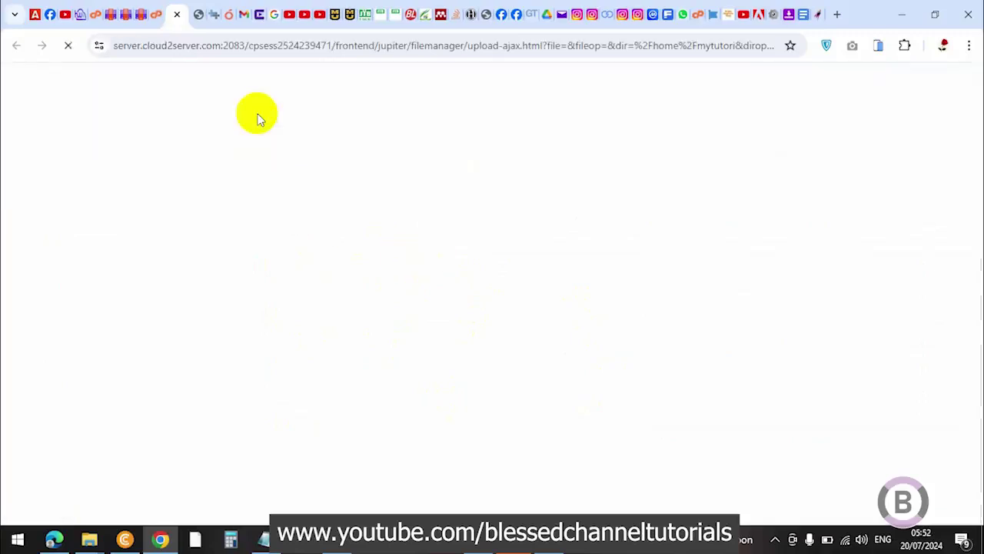
click(177, 14)
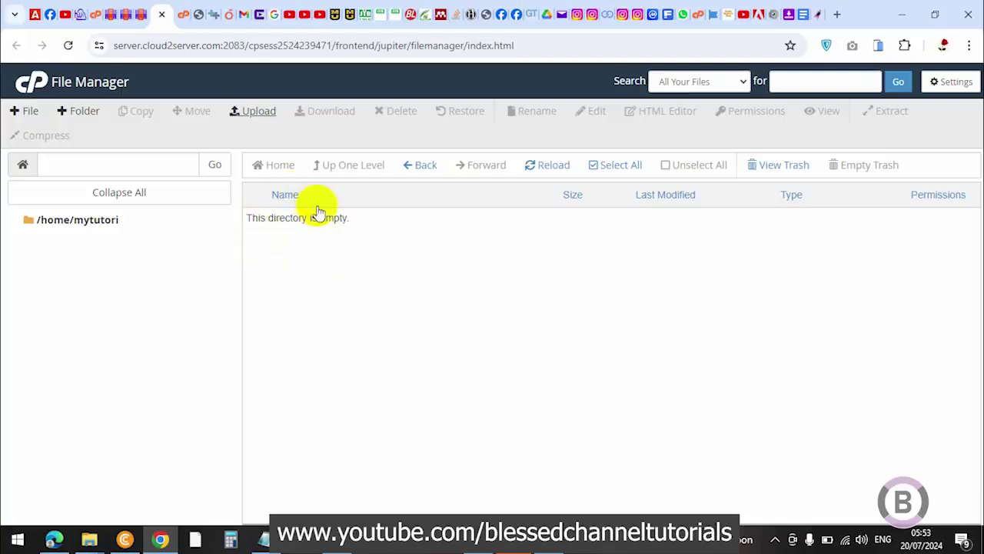
click(191, 12)
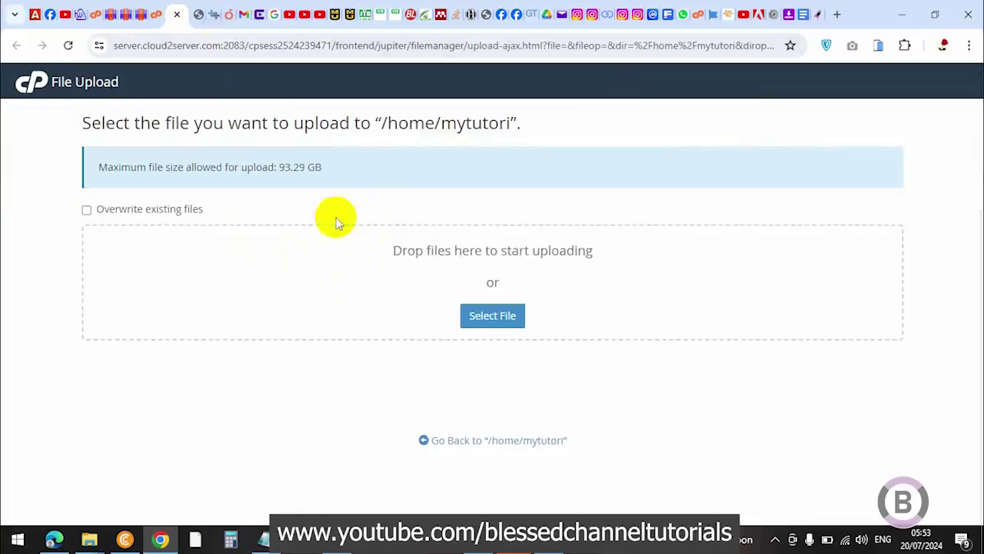
click(158, 14)
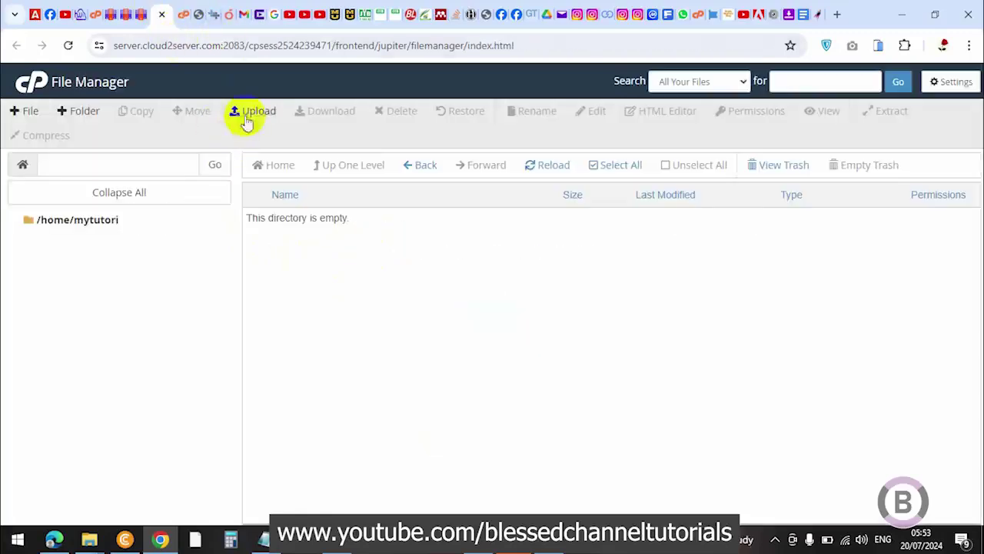
click(188, 12)
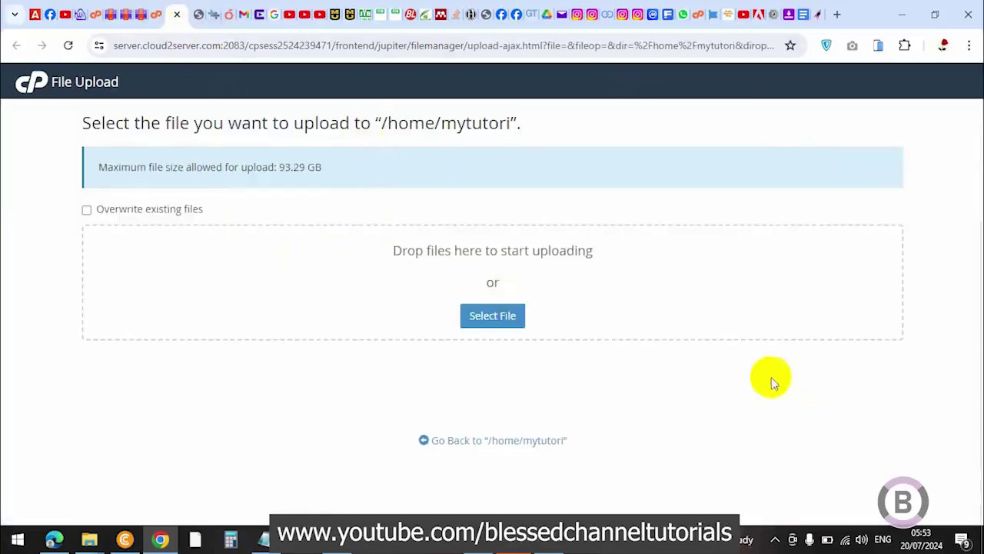
click(481, 314)
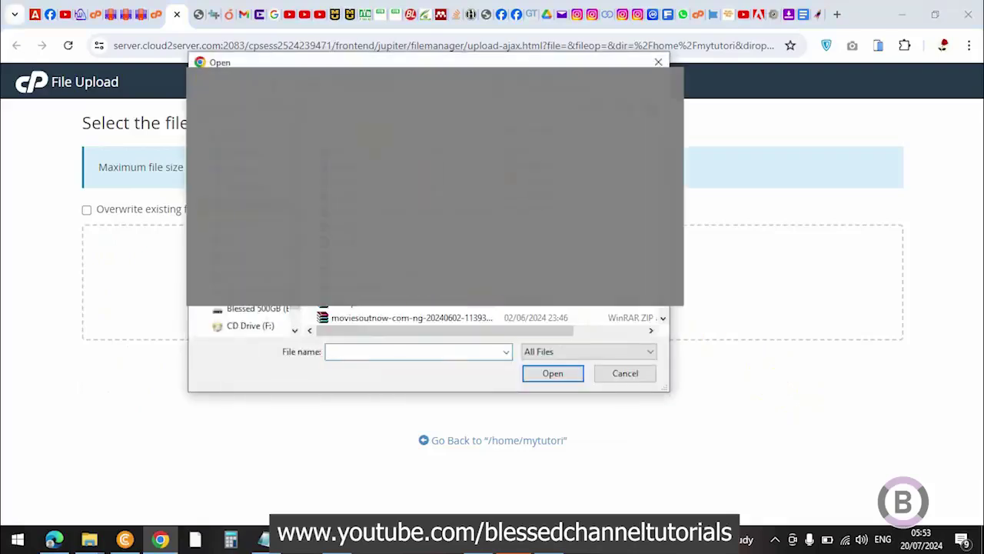
click(551, 373)
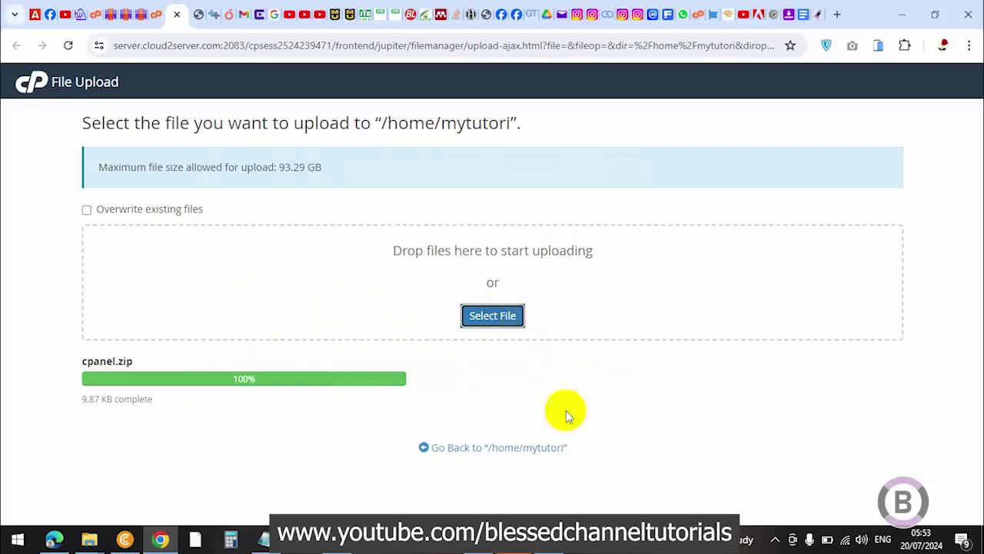
click(516, 448)
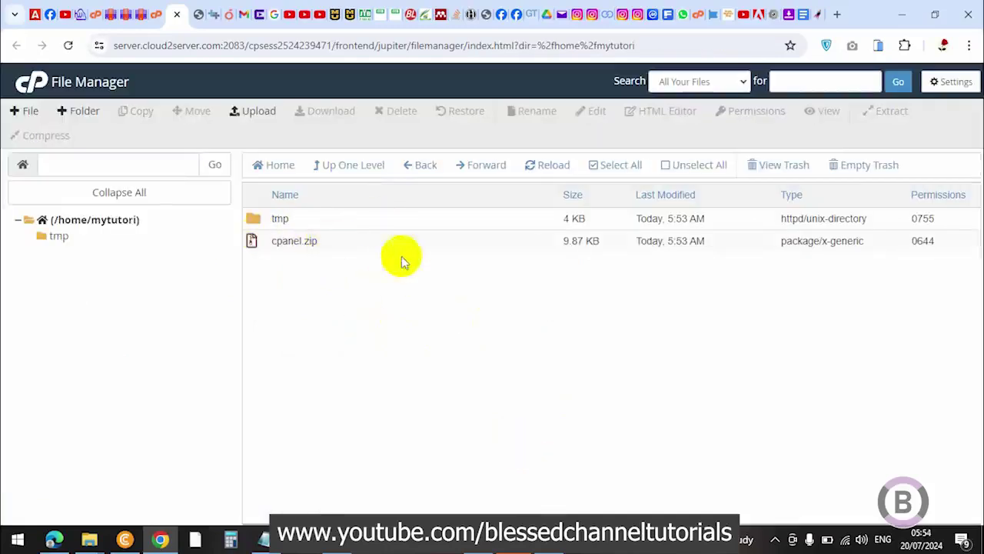
Extract cpanel.zip into the home directory root (/) and reload the file listing
click(374, 247)
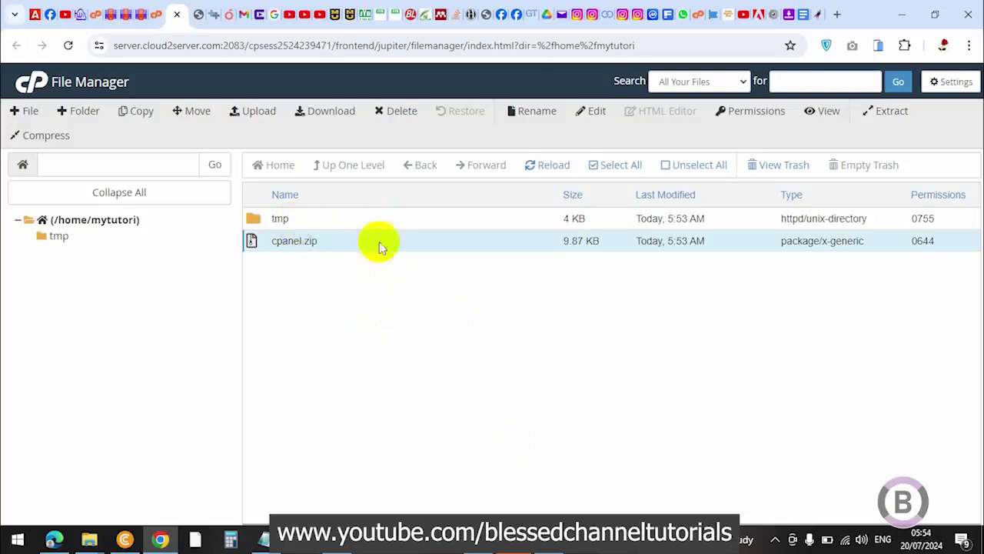
right_click(409, 246)
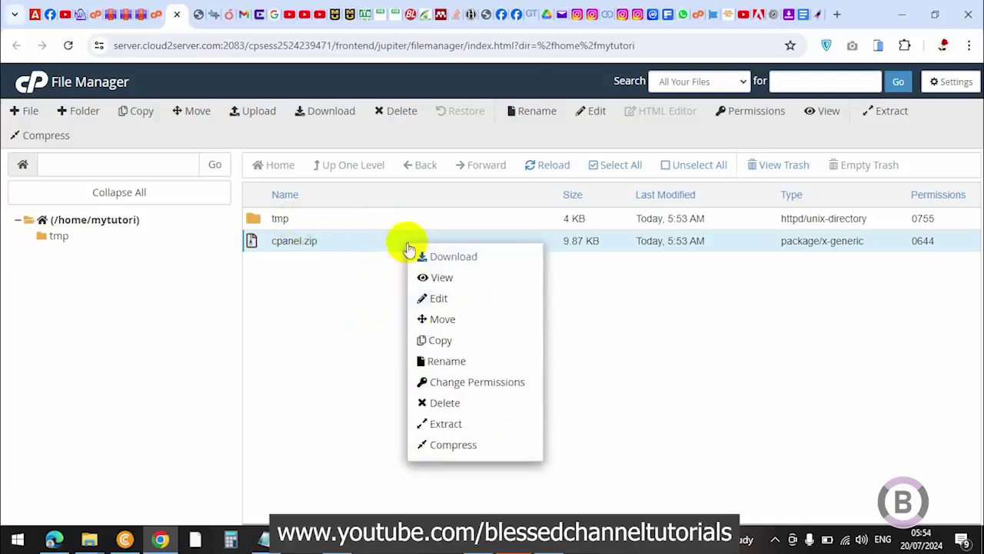
click(478, 427)
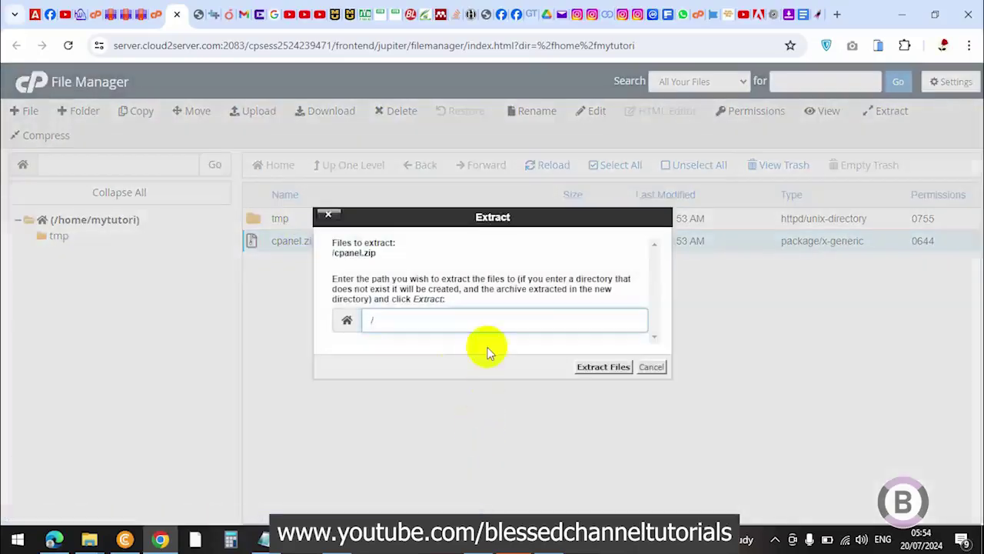
click(390, 345)
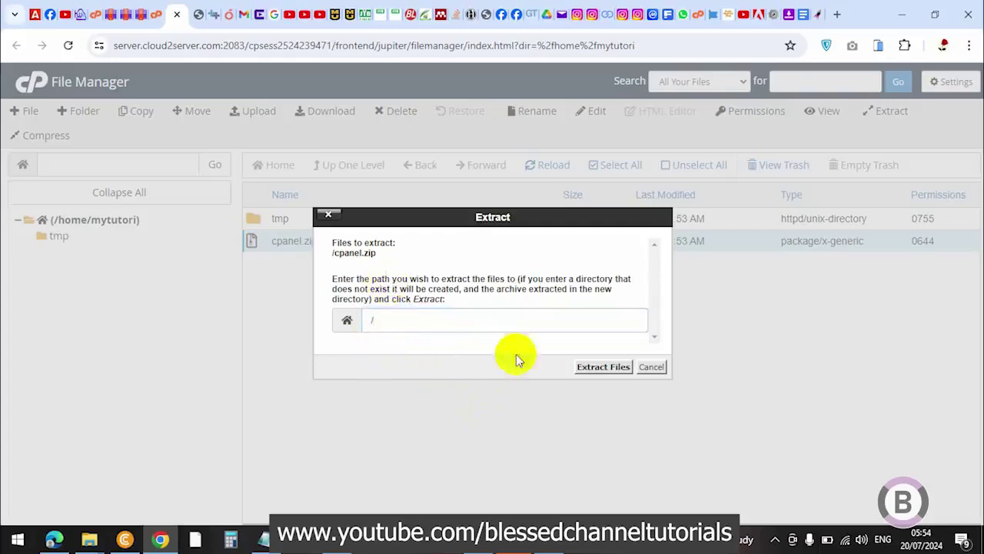
click(593, 367)
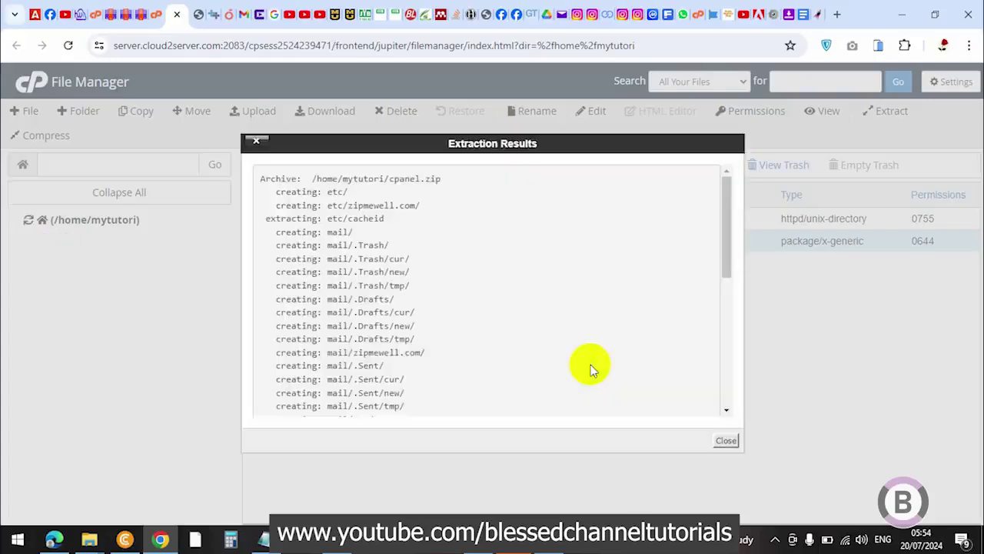
click(726, 440)
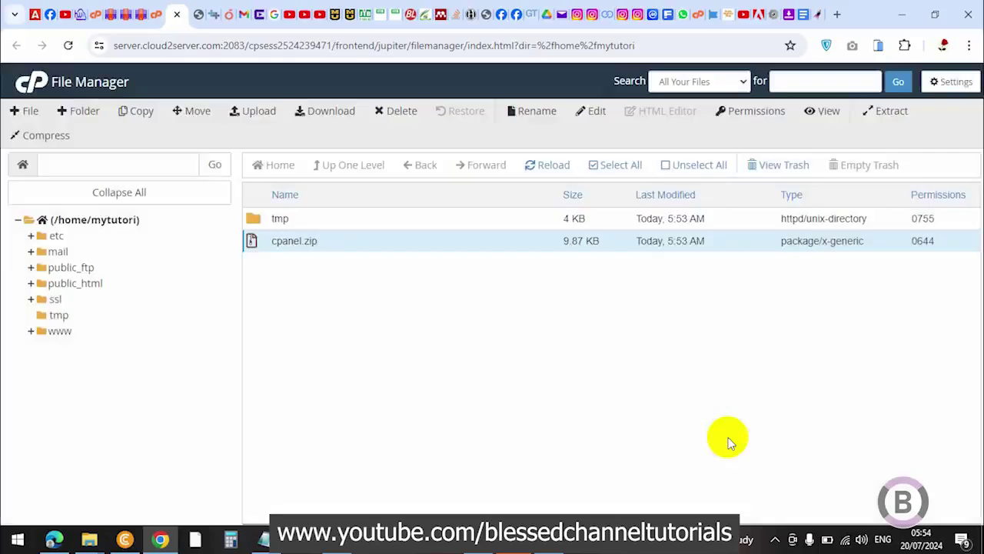
click(557, 165)
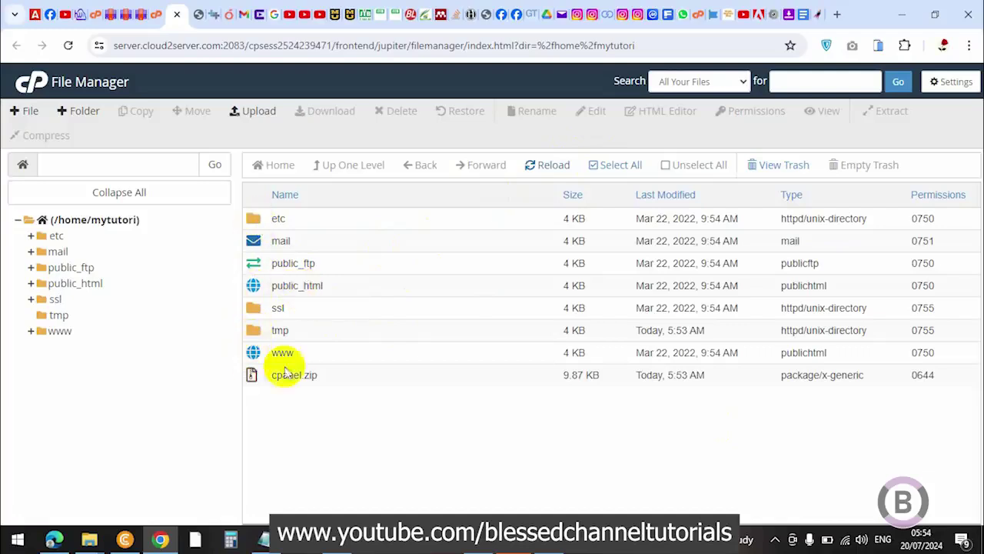
Look inside the extracted public_html folder and go back to the home directory
click(326, 374)
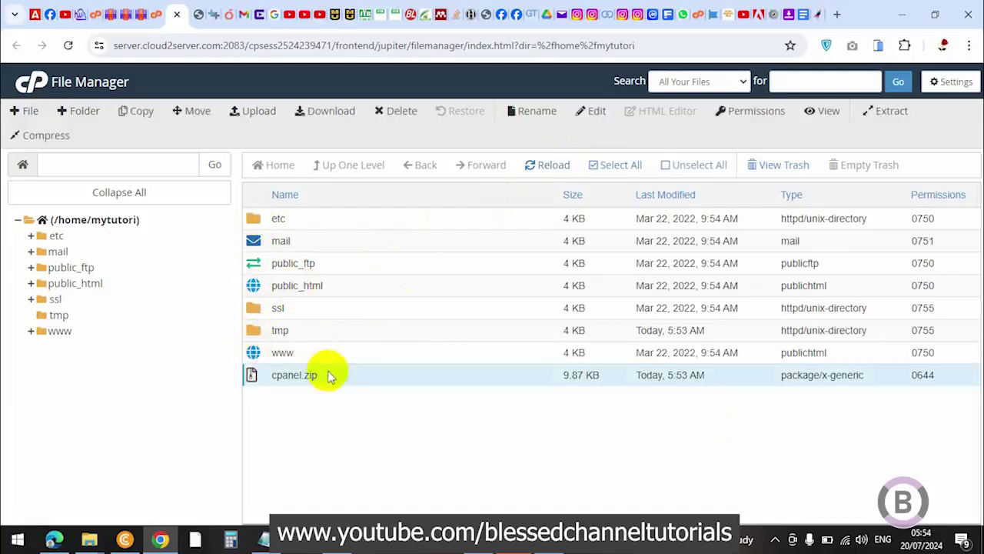
double_click(254, 295)
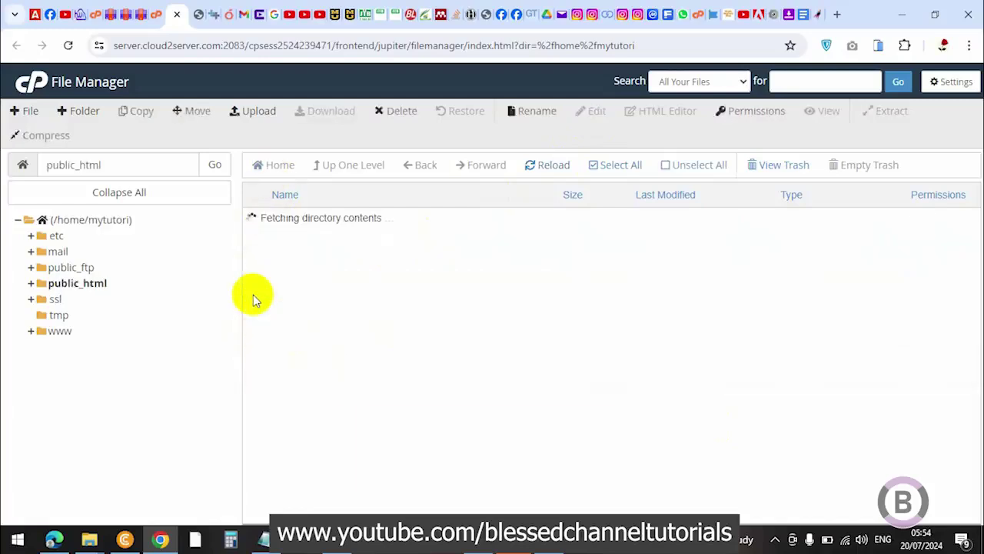
click(408, 166)
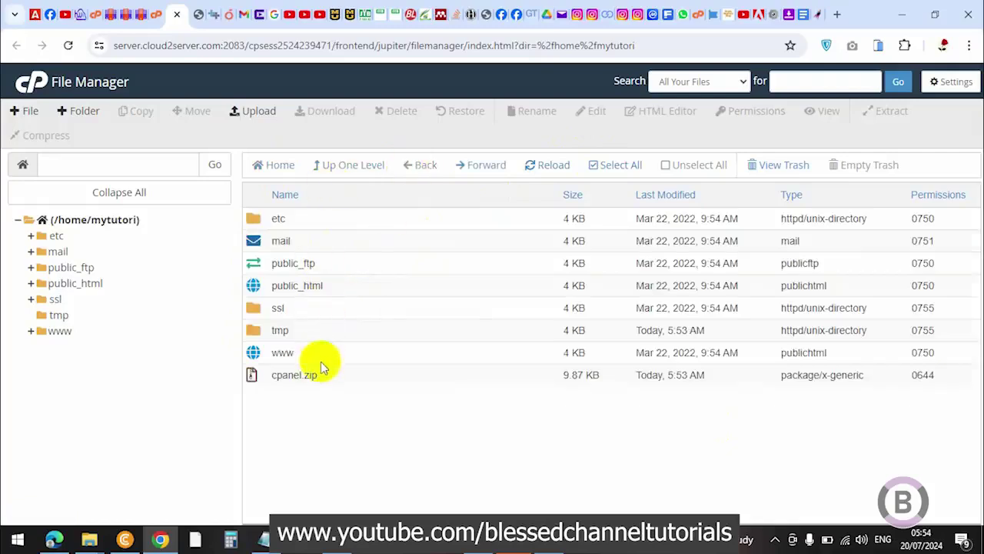
Permanently delete the cpanel.zip archive, skipping the trash
click(321, 377)
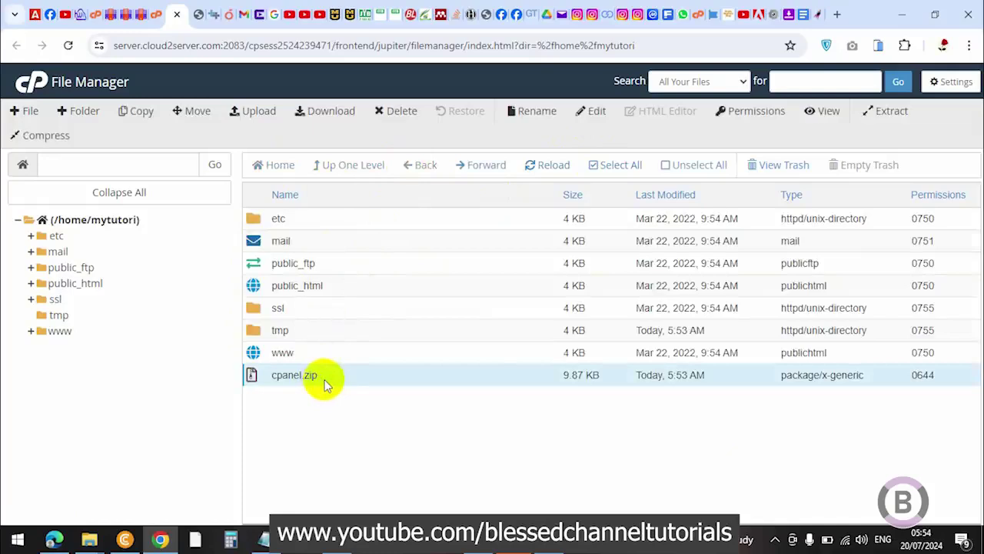
click(400, 113)
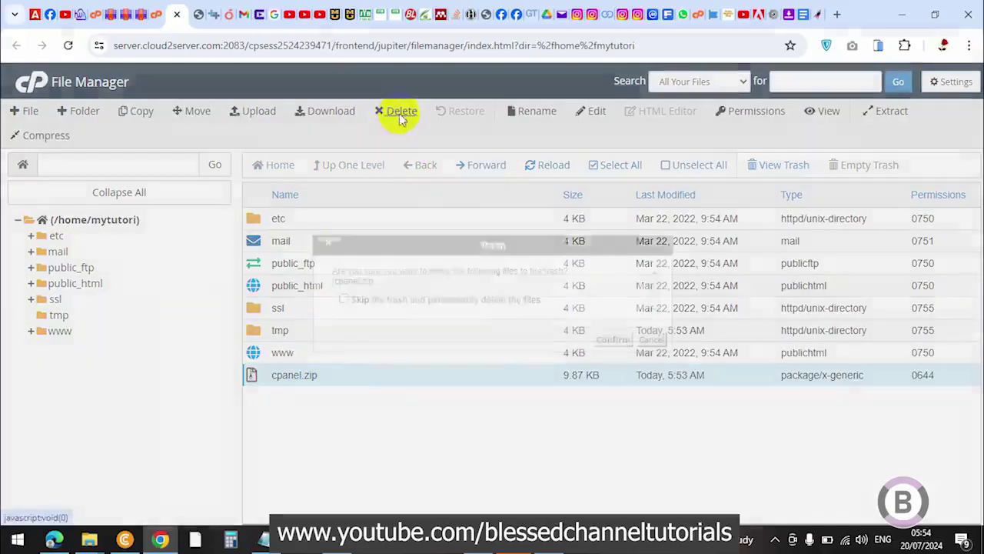
click(341, 299)
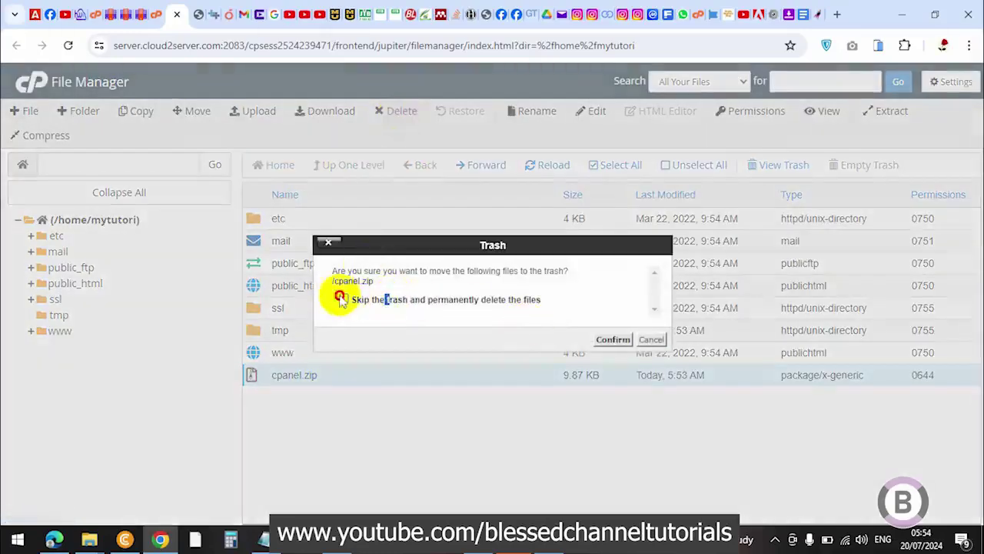
click(611, 339)
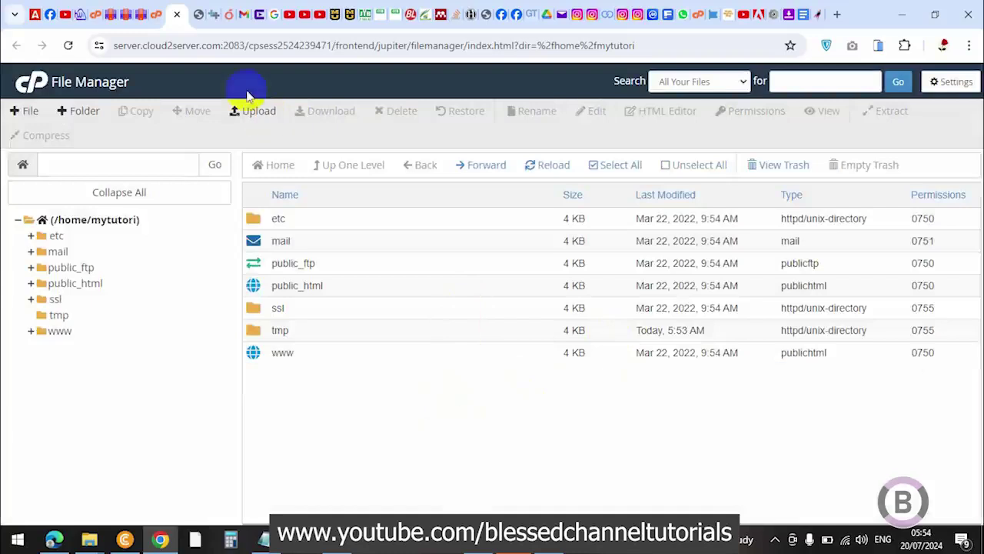
Return to the cPanel tools, open Manage My Databases and review the current databases and database users
click(156, 6)
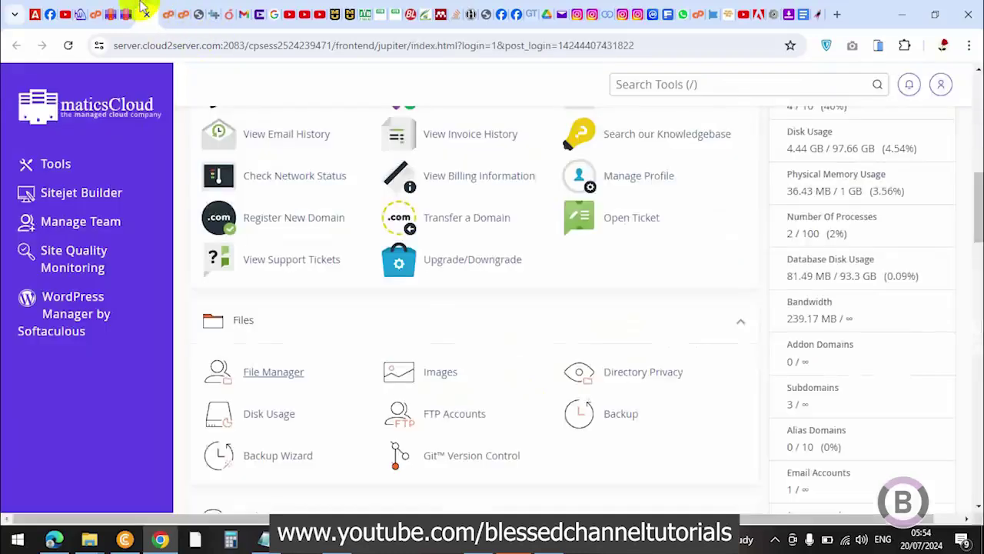
click(161, 14)
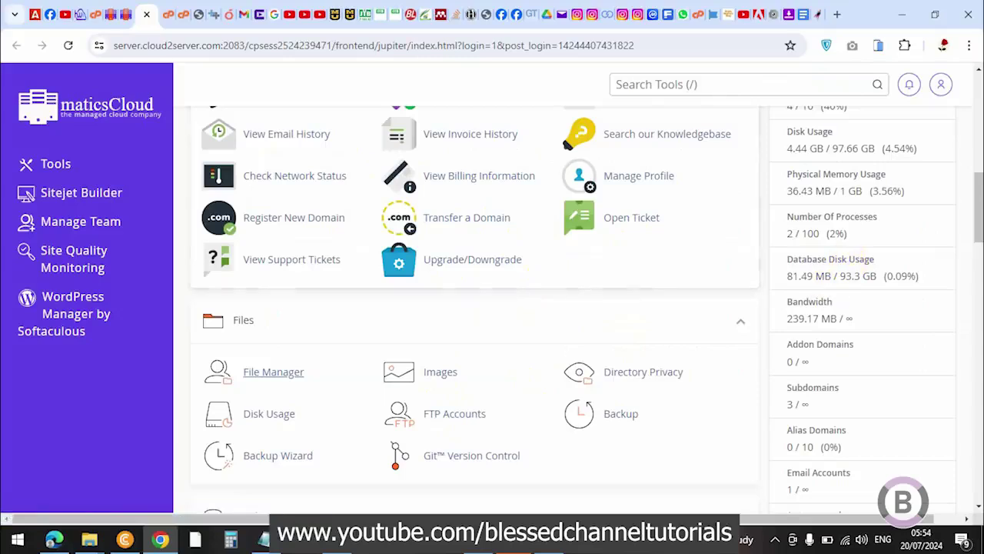
drag(976, 204, 974, 253)
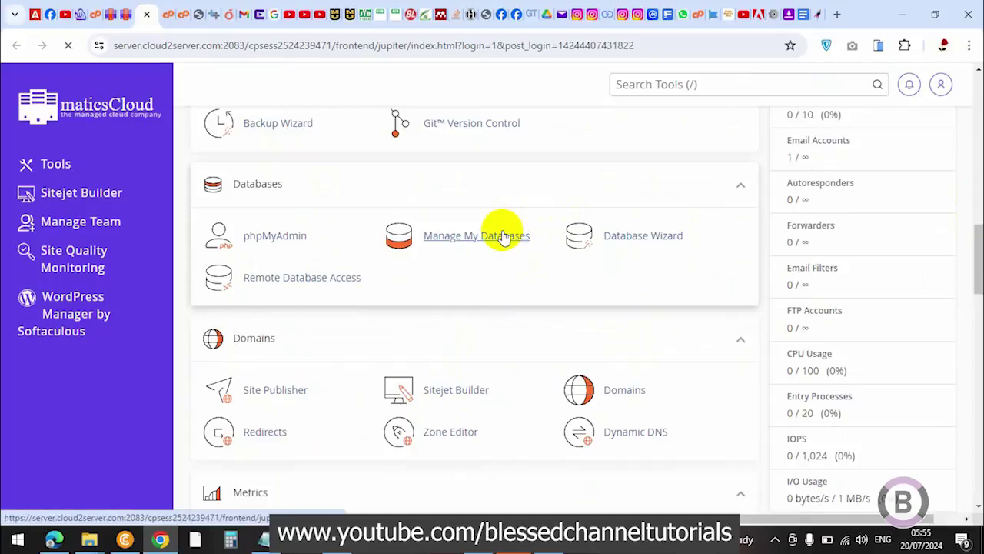
click(504, 237)
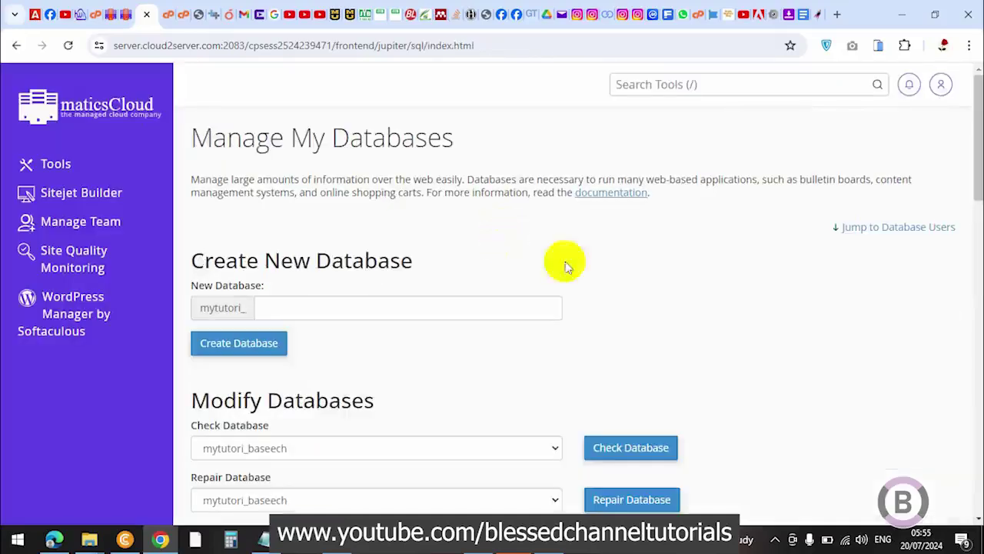
drag(970, 114, 966, 259)
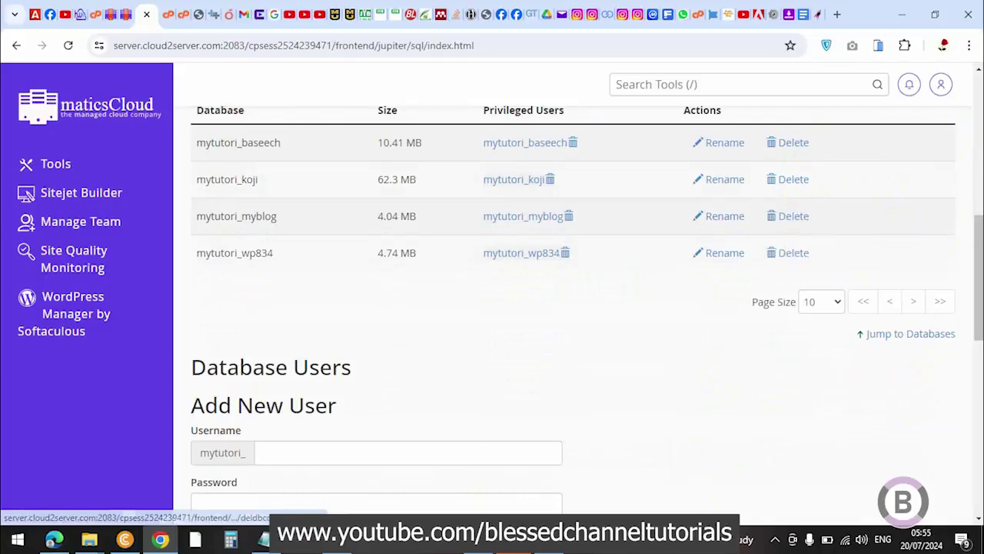
drag(973, 226, 974, 411)
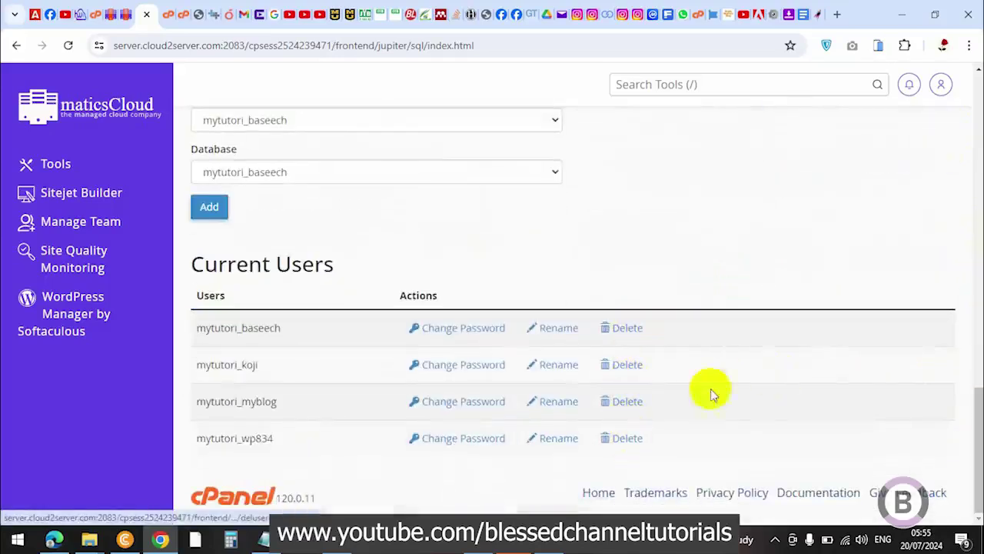
Open Email Accounts from the cPanel tools, review the default system account's management page, and return to the tools overview
drag(976, 407, 977, 98)
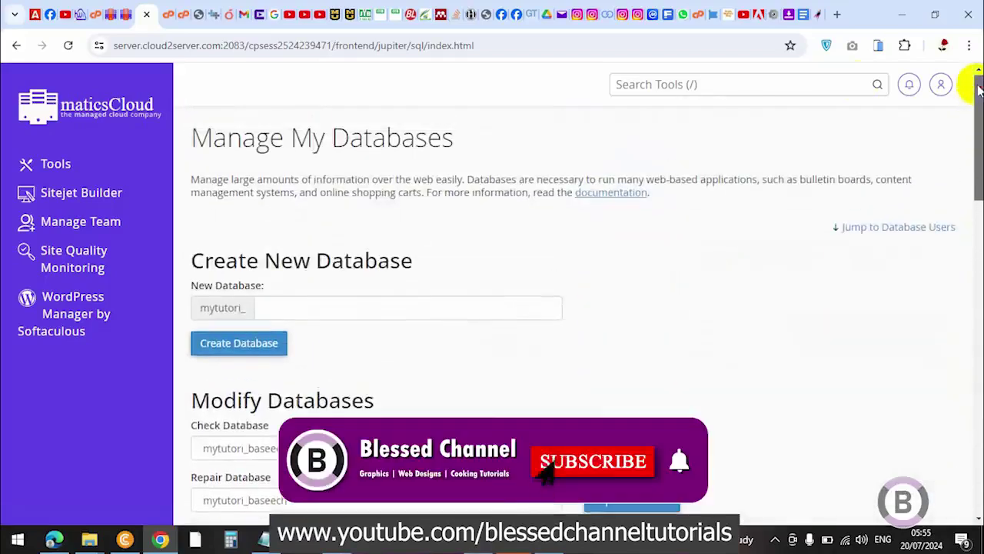
click(66, 92)
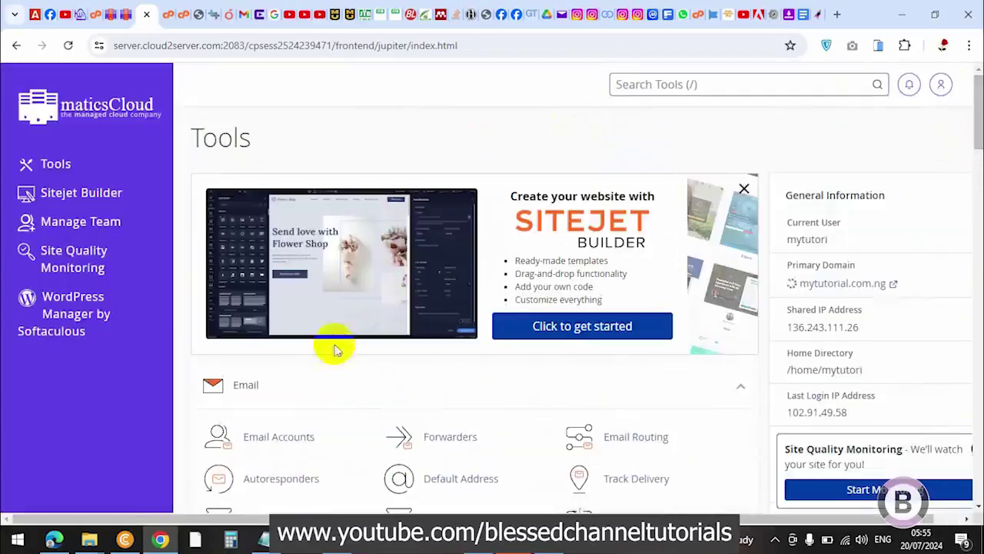
click(310, 445)
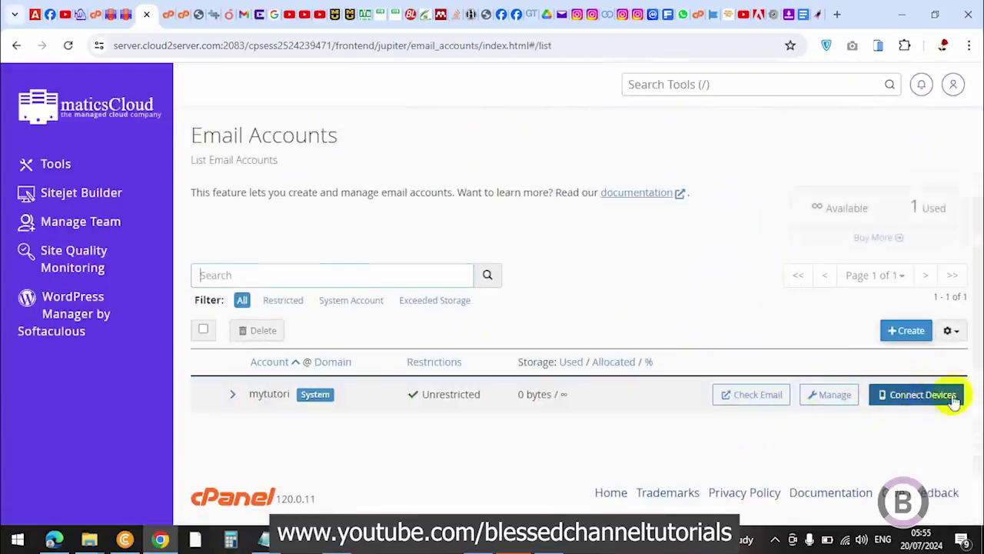
click(826, 396)
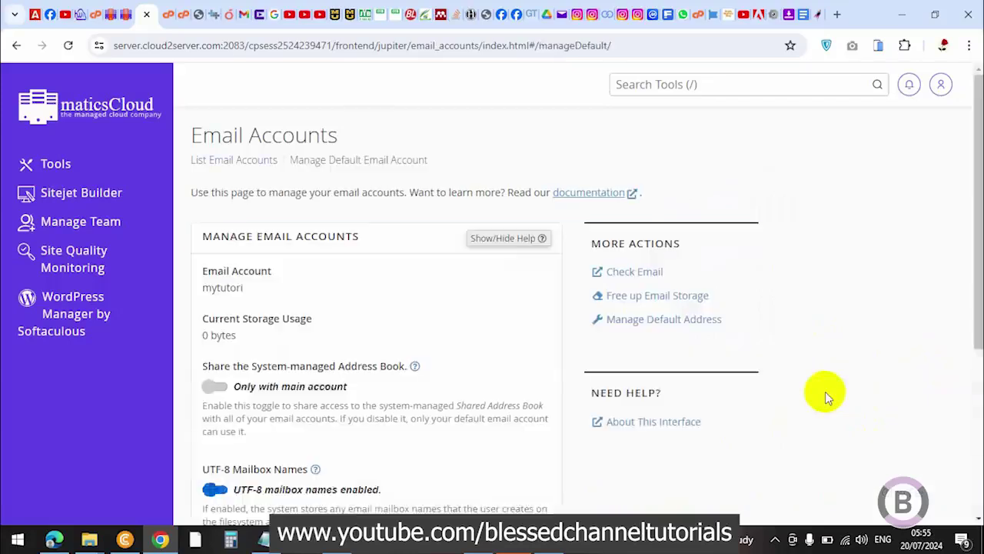
drag(970, 164, 972, 398)
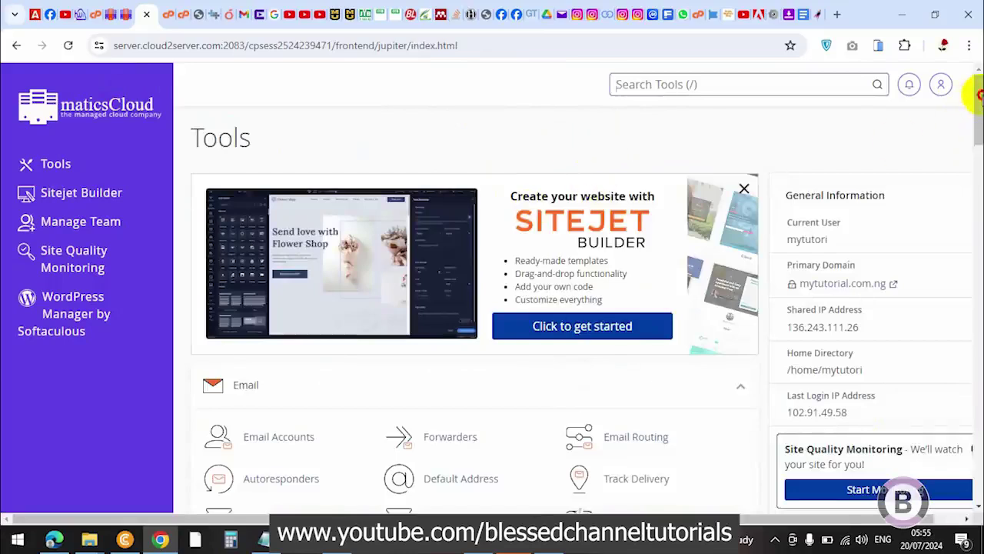
drag(979, 99, 962, 88)
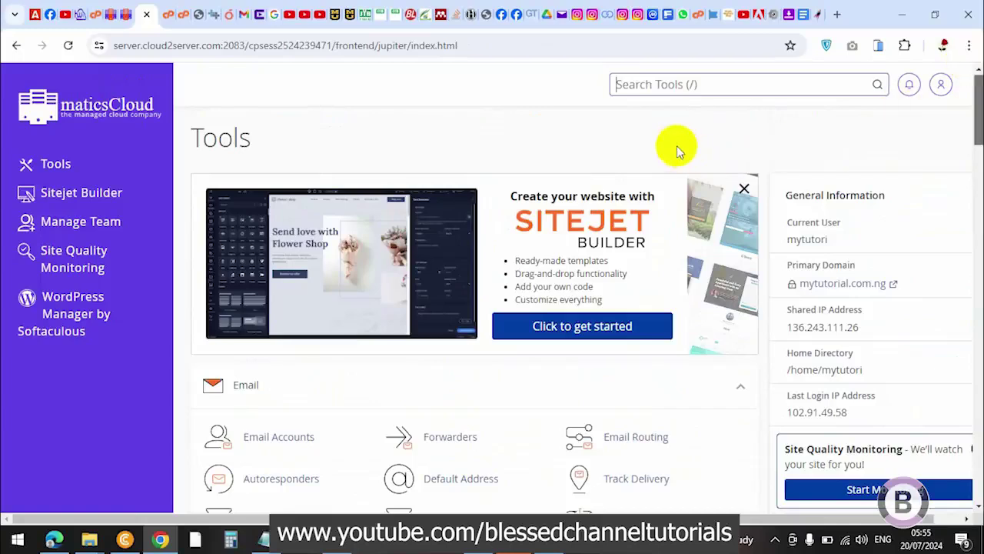